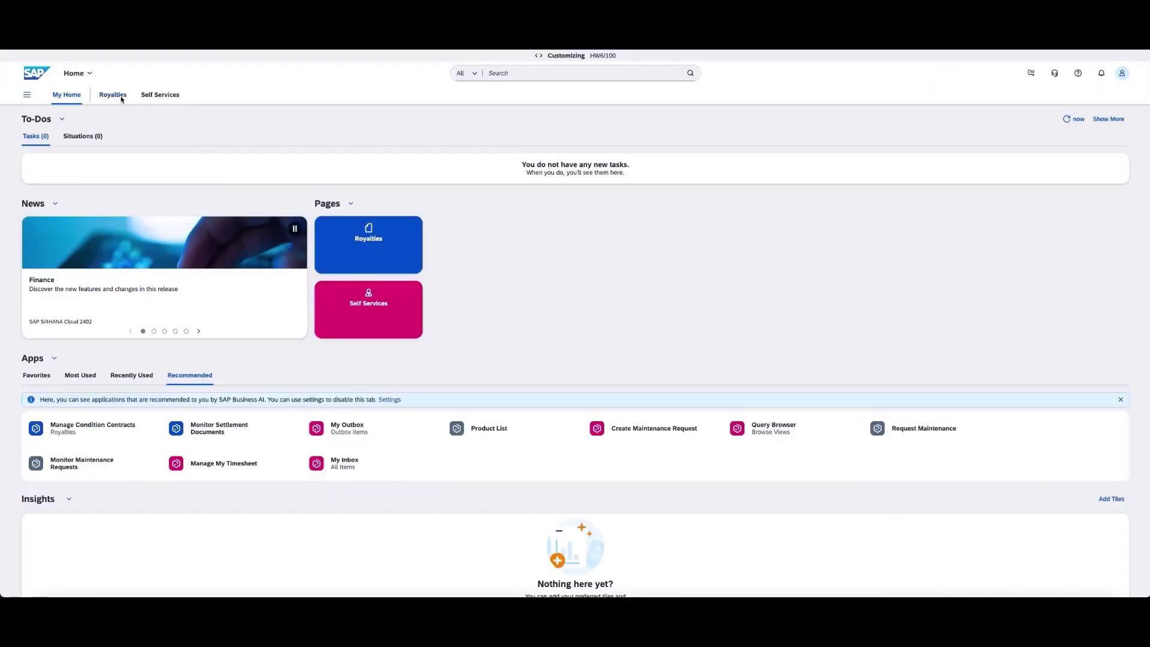
Step: In Royalties > Manage Condition Contracts, create a Royalties Intercompany Subscription Bill contract and confirm the process variant
{"action": "left_click", "coordinate": [120, 98]}
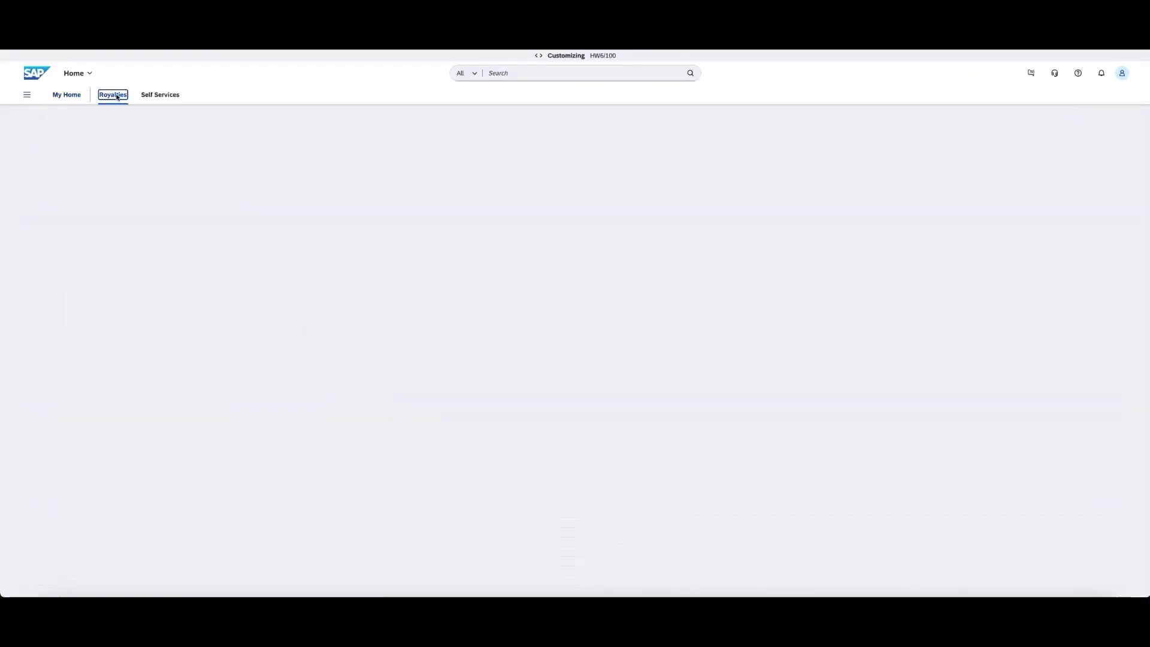
{"action": "left_click", "coordinate": [68, 172]}
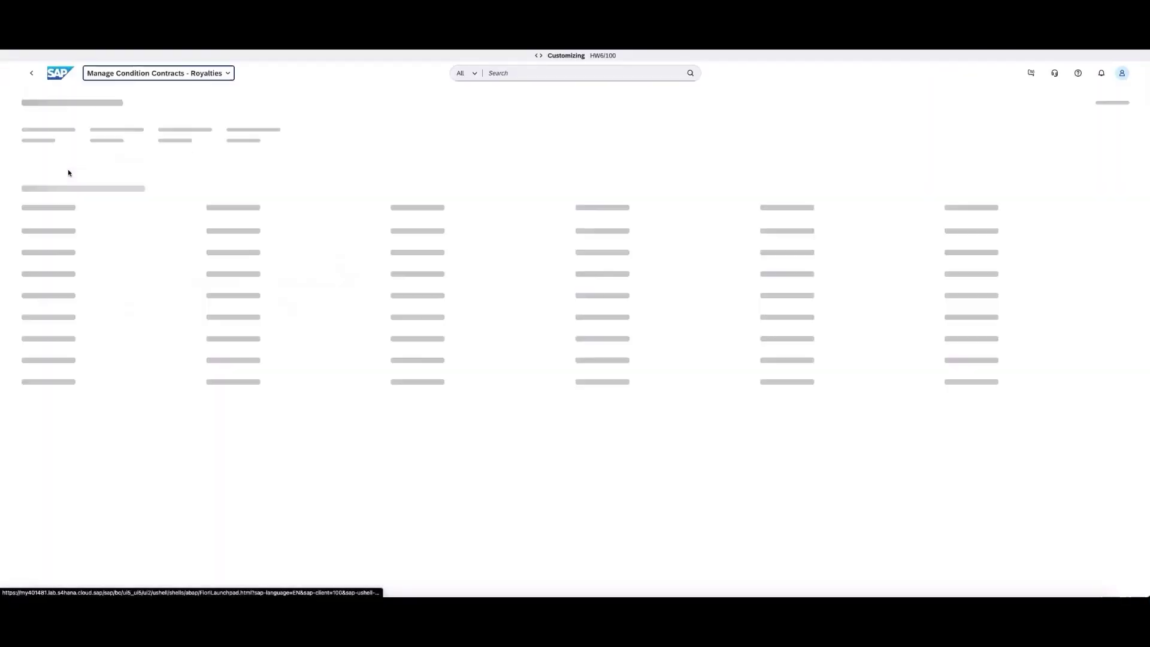
{"action": "left_click", "coordinate": [855, 170]}
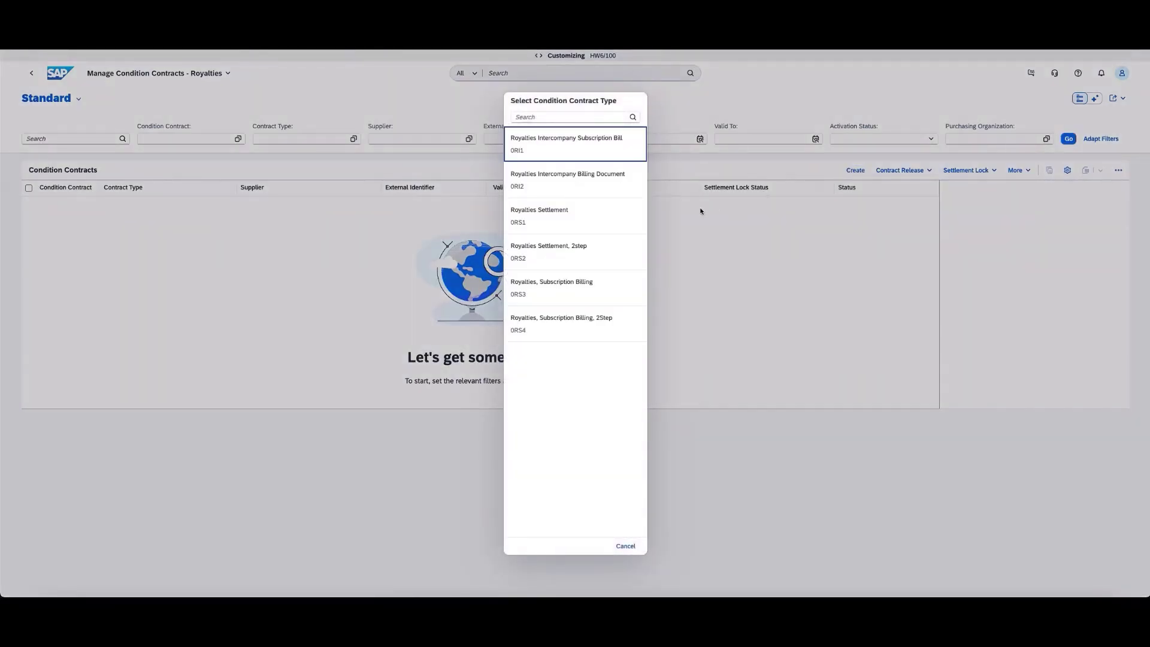
{"action": "left_click", "coordinate": [567, 144]}
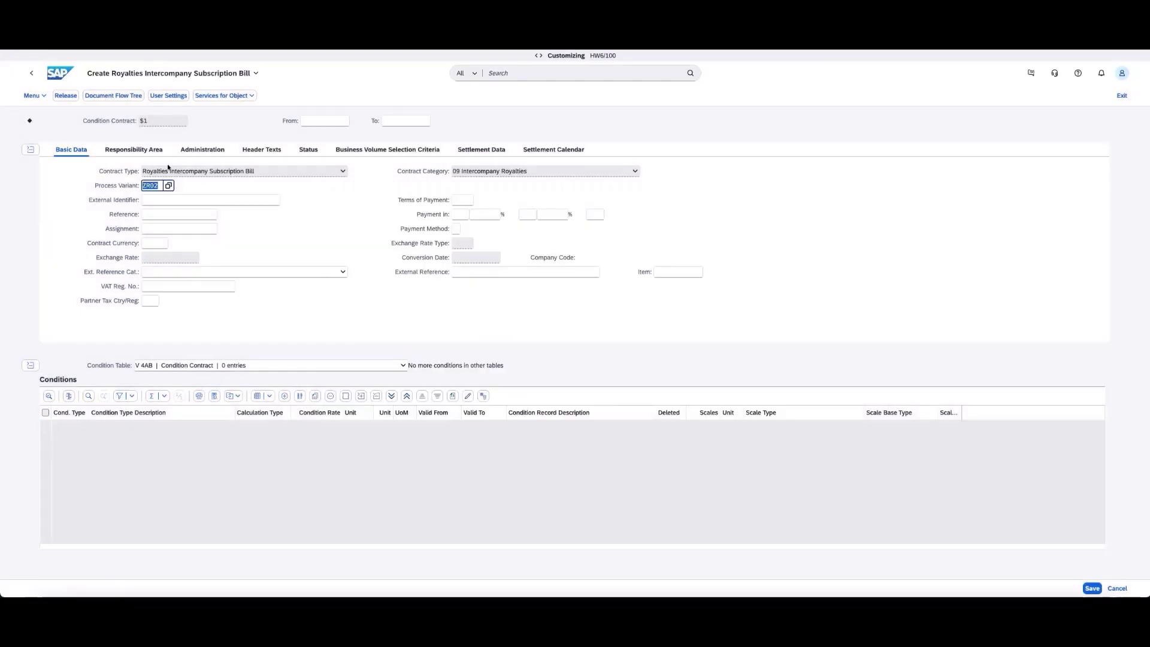
{"action": "left_click", "coordinate": [197, 151]}
Step: Browse the responsibility area, administration and header text sections, ending on Business Volume Selection Criteria
{"action": "left_click", "coordinate": [159, 151]}
{"action": "left_click", "coordinate": [202, 151]}
{"action": "left_click", "coordinate": [262, 150]}
{"action": "left_click", "coordinate": [349, 151]}
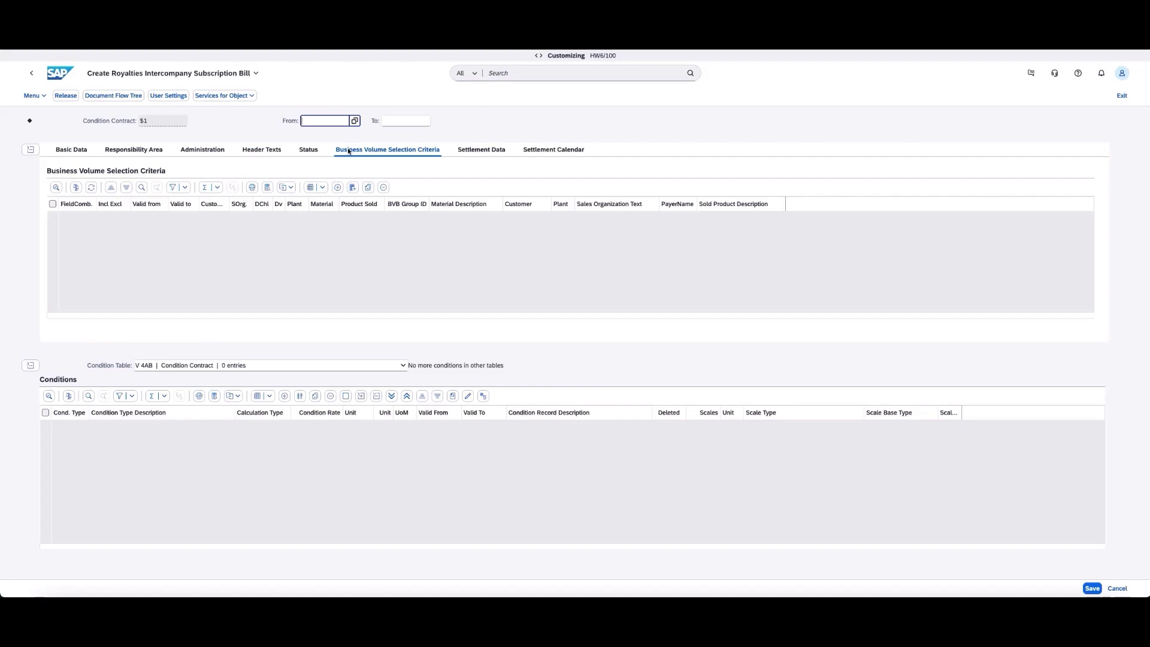
Step: Insert field combinations 0003, 0009 and 0068 with SOrg 1710, Material R-SEATS and Product Sold P-COM01
{"action": "left_click", "coordinate": [338, 187]}
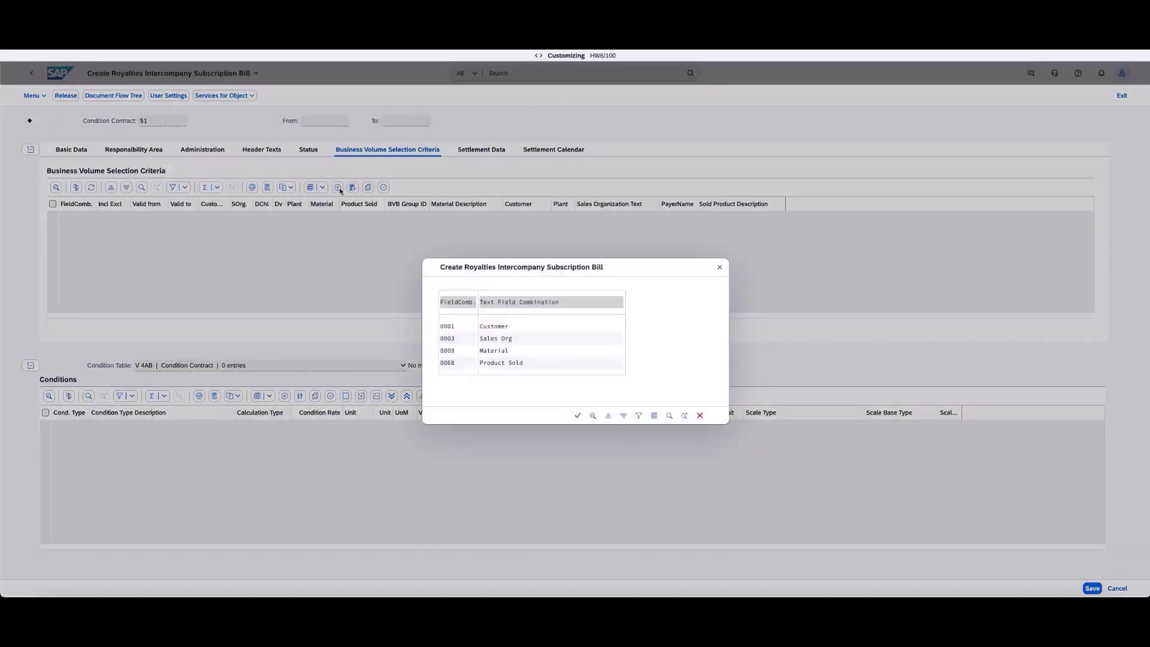
{"action": "double_click", "coordinate": [455, 340]}
{"action": "left_click", "coordinate": [242, 219]}
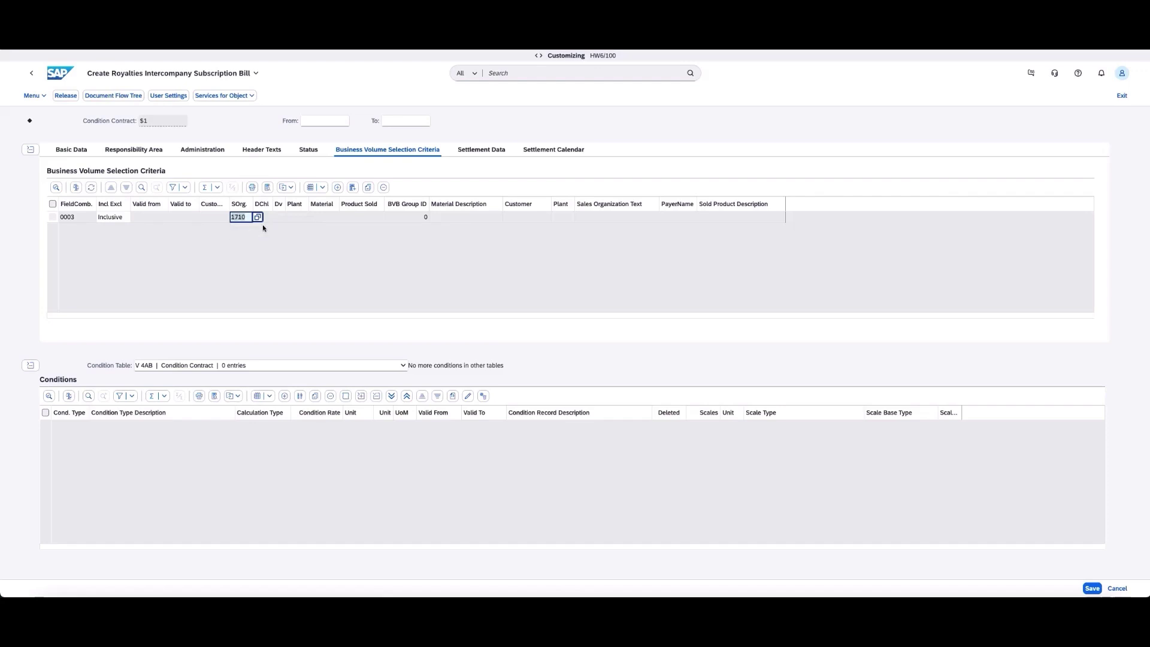
{"action": "left_click", "coordinate": [339, 187]}
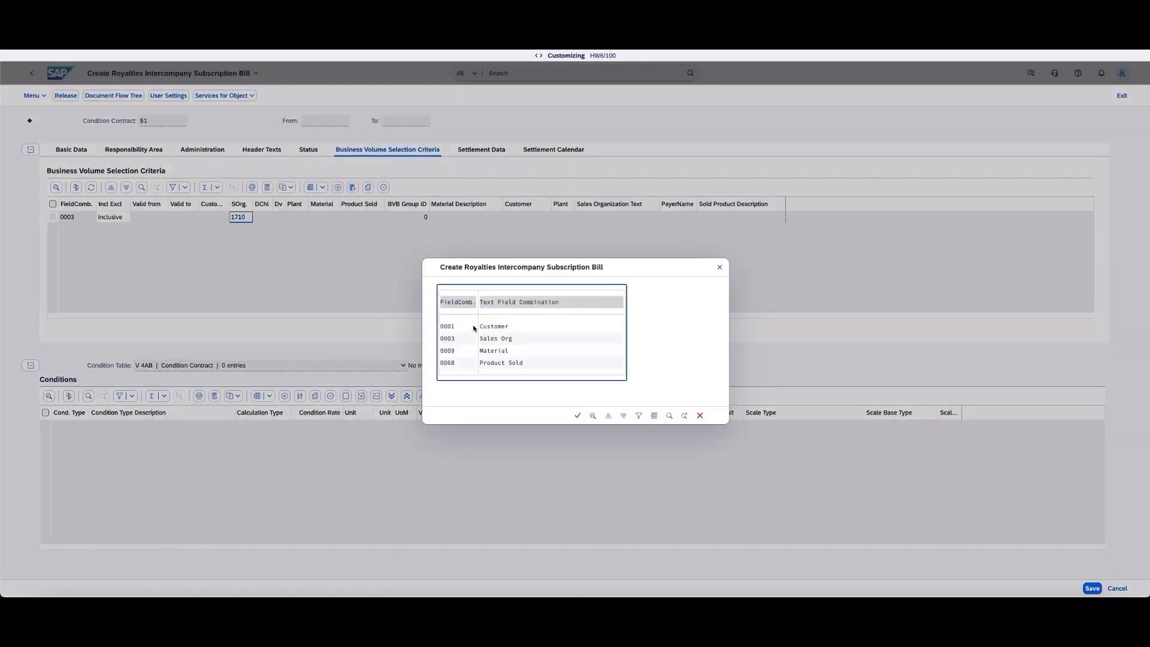
{"action": "double_click", "coordinate": [492, 352]}
{"action": "left_click", "coordinate": [334, 230]}
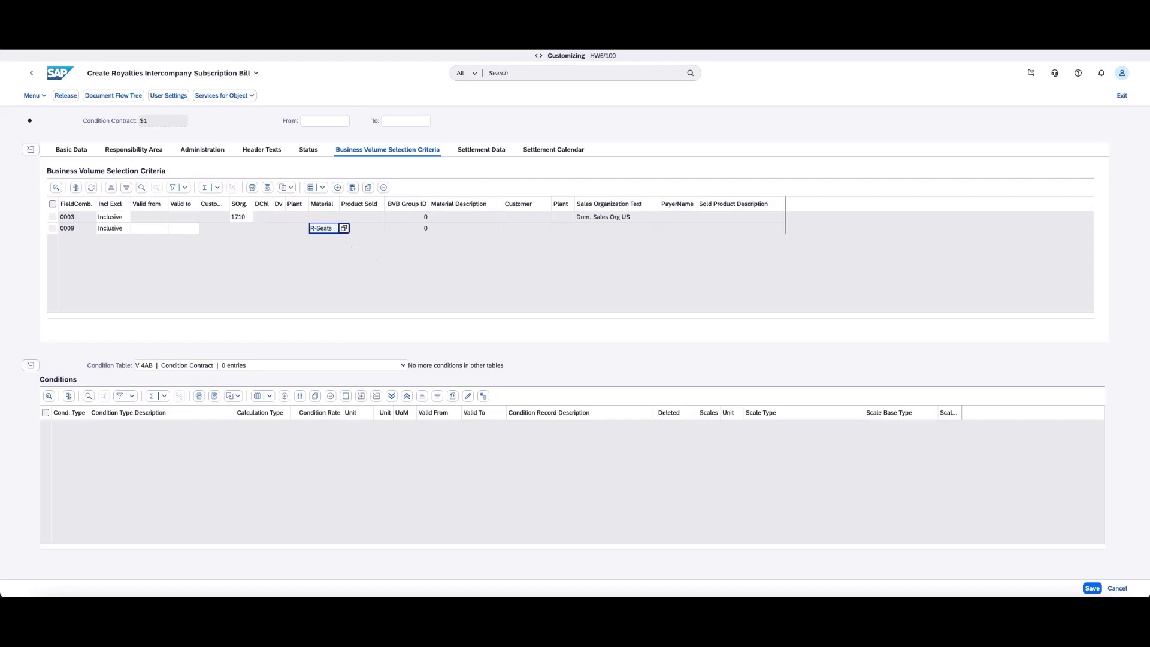
{"action": "key", "text": "Return"}
{"action": "left_click", "coordinate": [337, 188]}
{"action": "double_click", "coordinate": [516, 365]}
{"action": "left_click", "coordinate": [367, 241]}
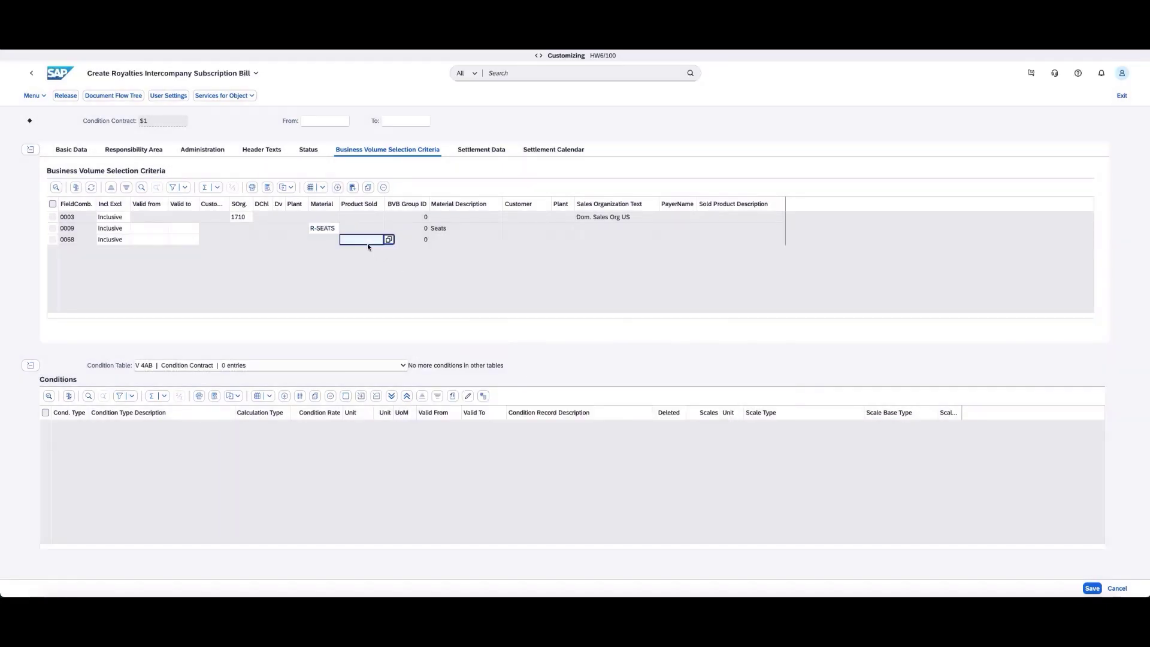
{"action": "type", "text": "-COM"}
{"action": "left_click", "coordinate": [360, 251]}
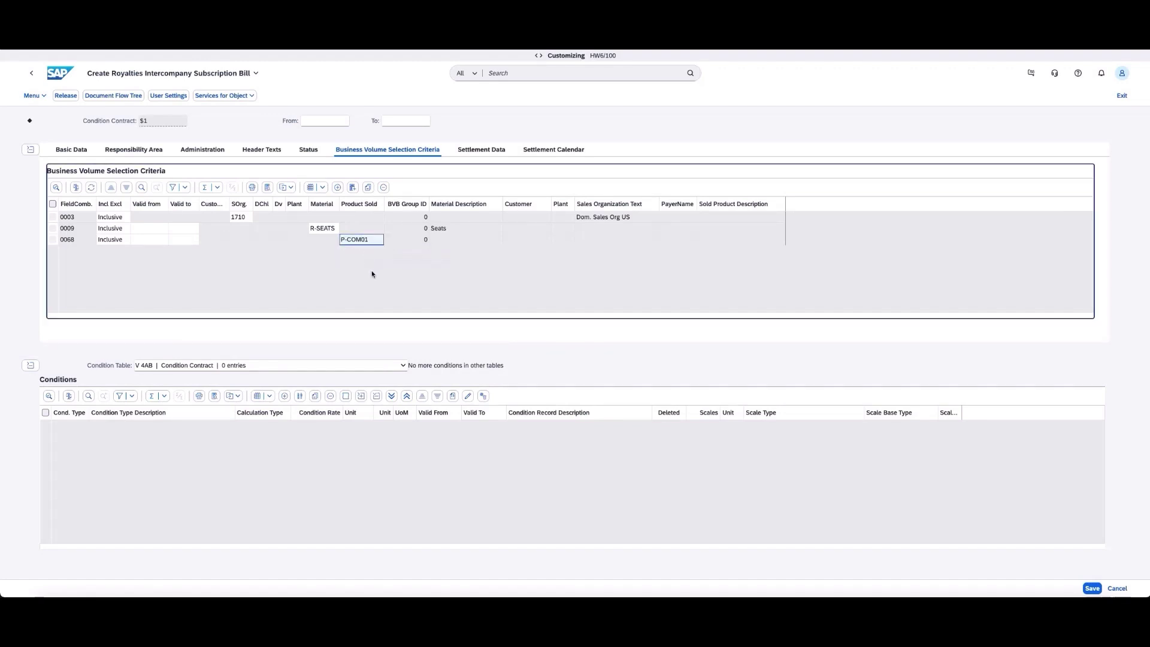
Step: Generate the contract's settlement calendar dates and add a new condition row
{"action": "left_click", "coordinate": [305, 202]}
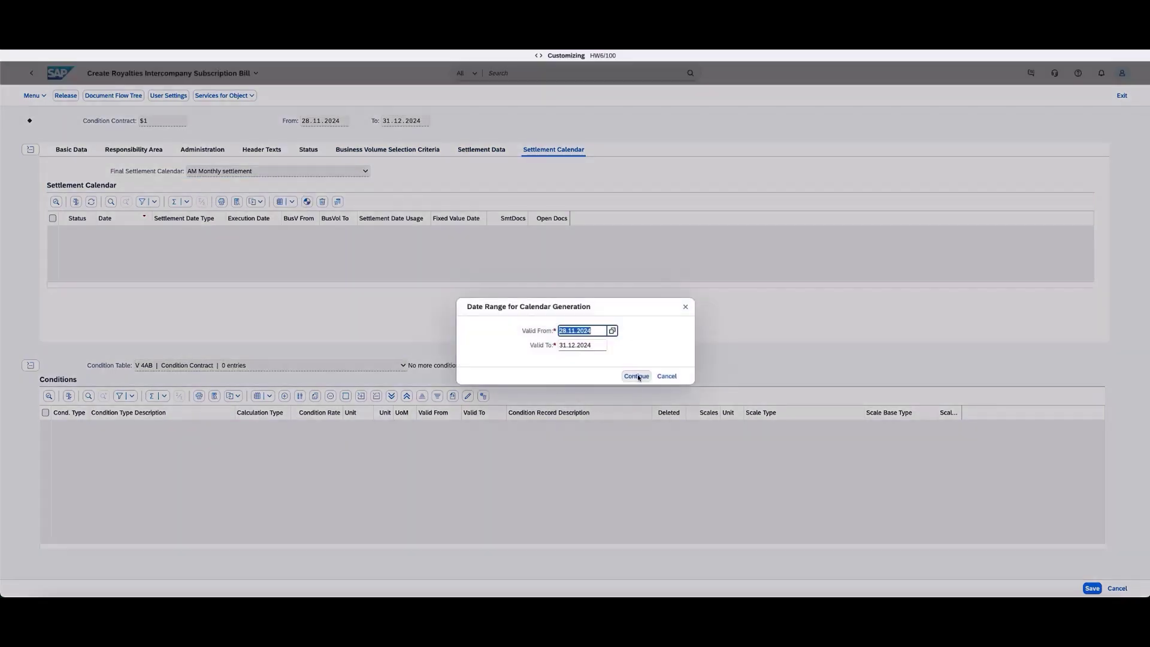
{"action": "left_click", "coordinate": [636, 377]}
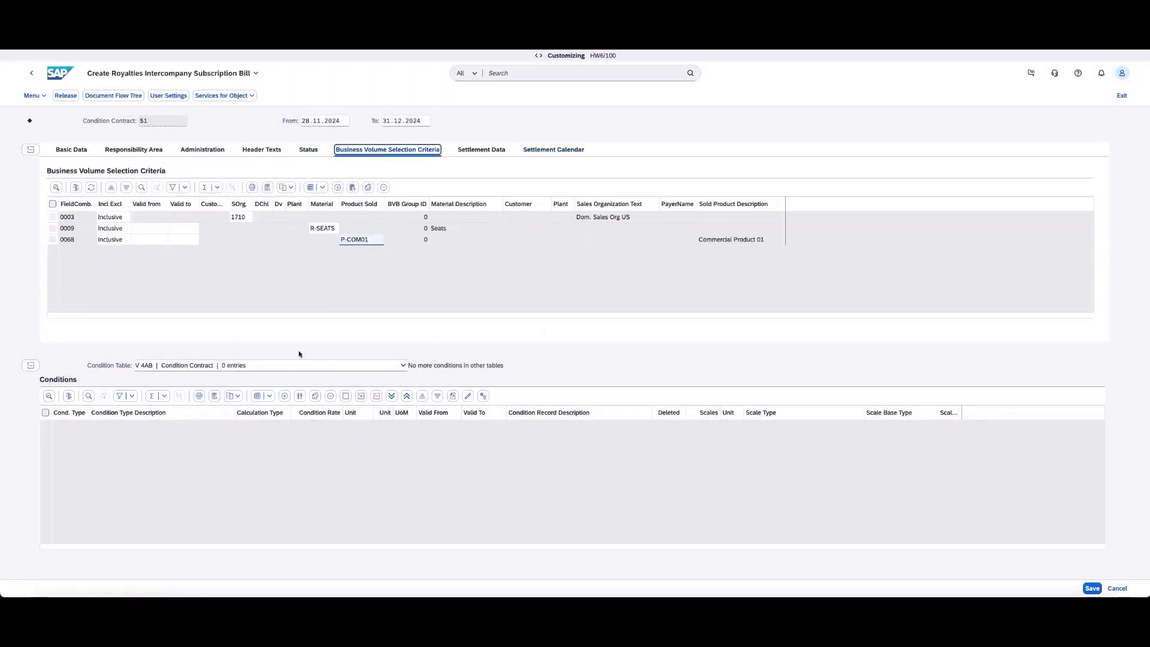
{"action": "left_click", "coordinate": [284, 396]}
Step: Set the new condition to type RRS1 with calculation type Percentage and unit %
{"action": "left_click", "coordinate": [94, 426]}
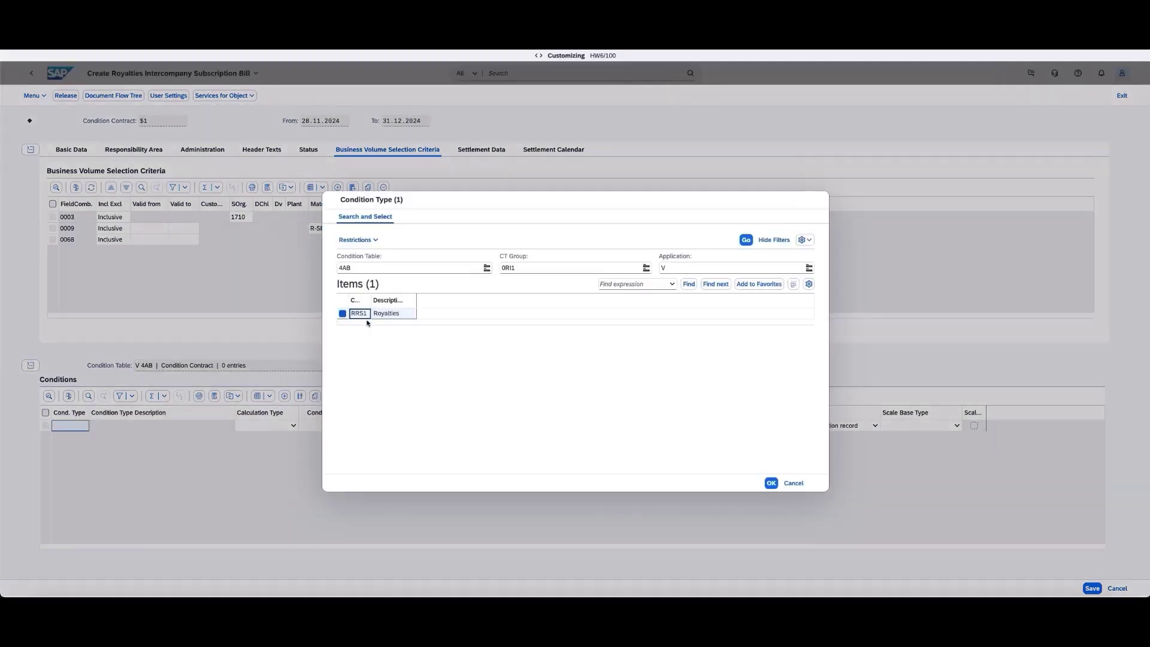
{"action": "left_click", "coordinate": [365, 316]}
{"action": "left_click", "coordinate": [292, 426]}
{"action": "left_click", "coordinate": [324, 429]}
{"action": "left_click", "coordinate": [368, 426]}
{"action": "left_click", "coordinate": [387, 426]}
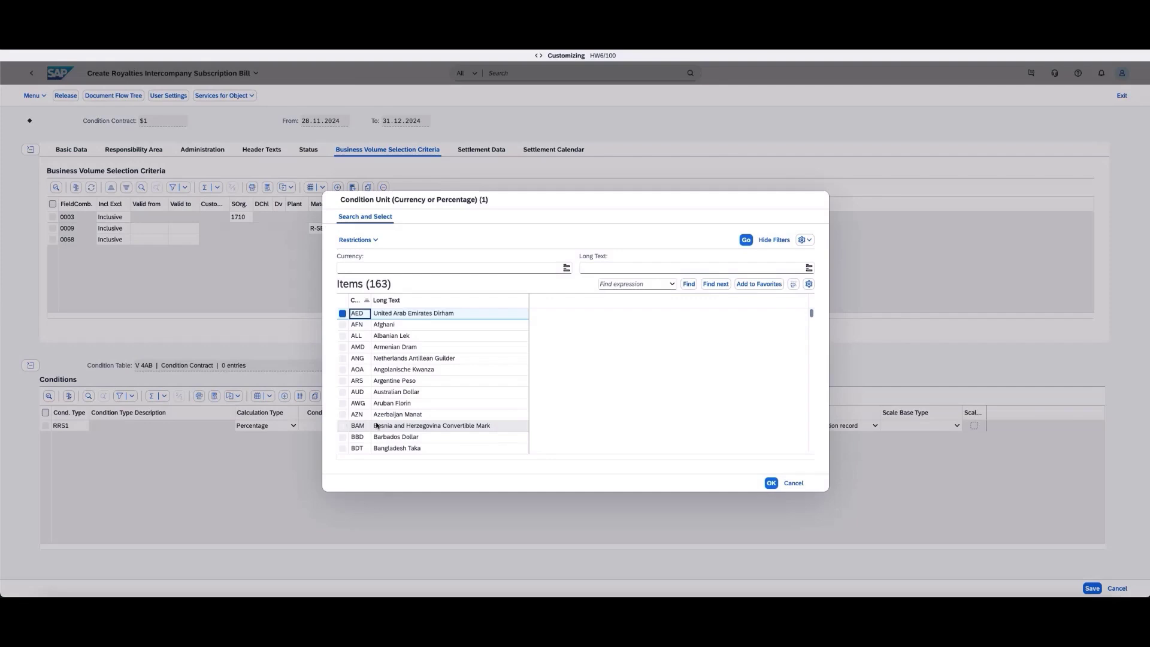
{"action": "key", "text": "Escape"}
{"action": "type", "text": "%"}
{"action": "left_click", "coordinate": [396, 430]}
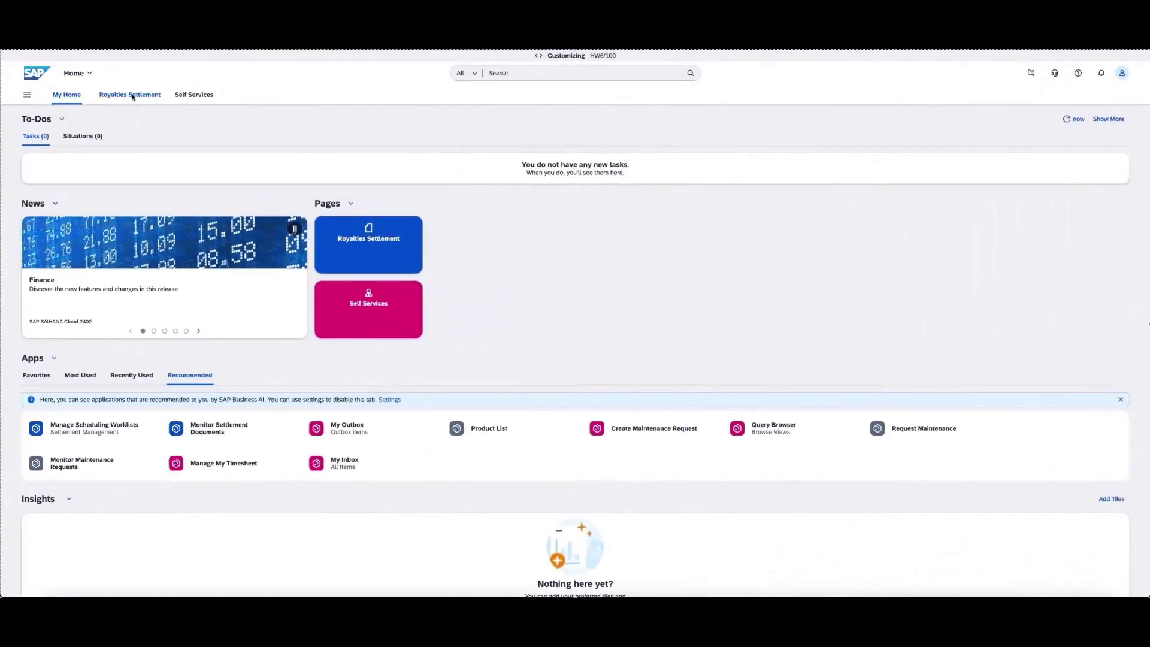
{"action": "left_click", "coordinate": [130, 96]}
{"action": "left_click", "coordinate": [177, 195]}
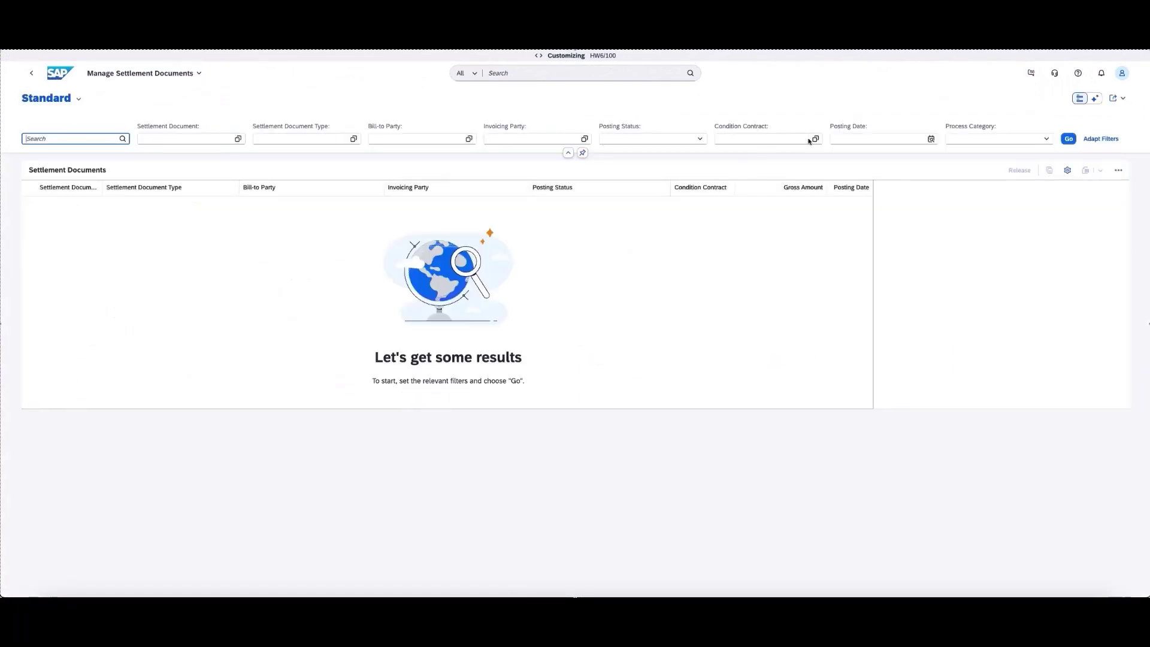
{"action": "left_click", "coordinate": [813, 139]}
{"action": "key", "text": "Return"}
{"action": "left_click", "coordinate": [354, 253]}
{"action": "left_click", "coordinate": [766, 490]}
{"action": "key", "text": "Return"}
{"action": "left_click", "coordinate": [57, 204]}
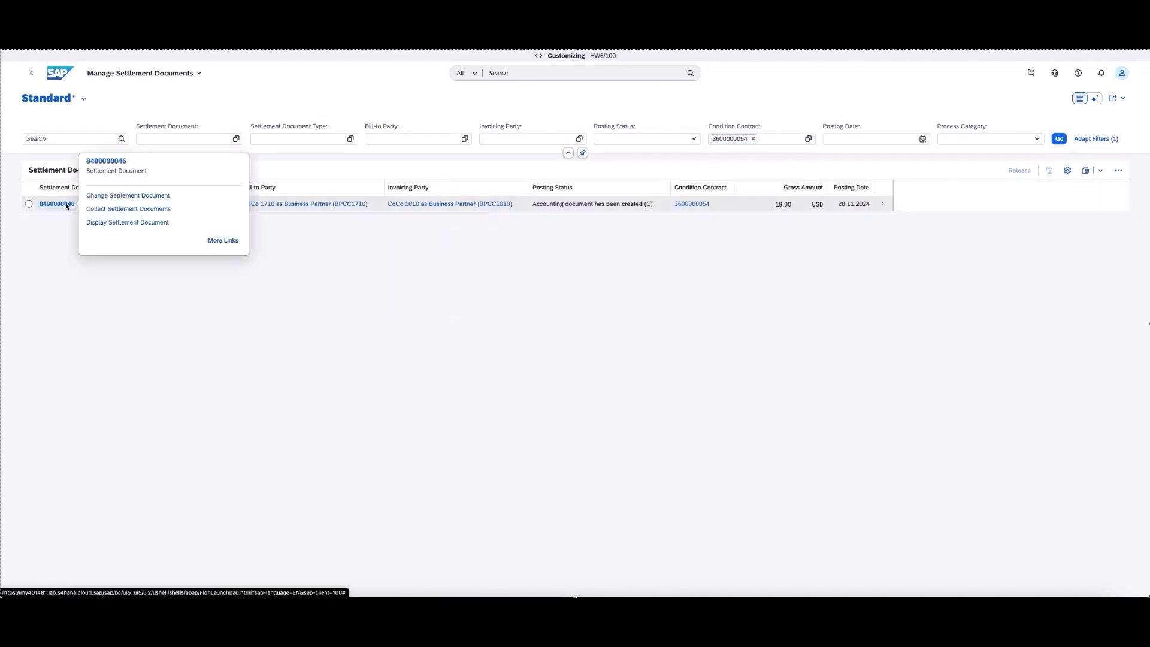
{"action": "left_click", "coordinate": [103, 160]}
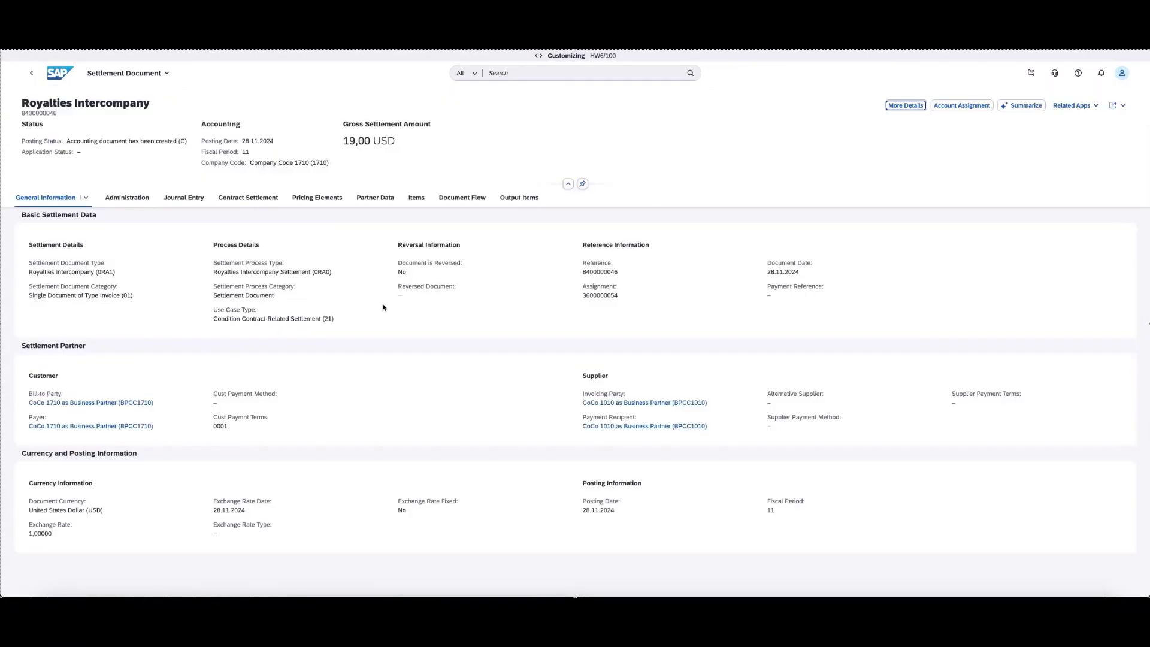
Step: Inspect the Pricing Elements, including the 10 % royalty of 19,00 USD, then the Document Flow
{"action": "left_click", "coordinate": [312, 198]}
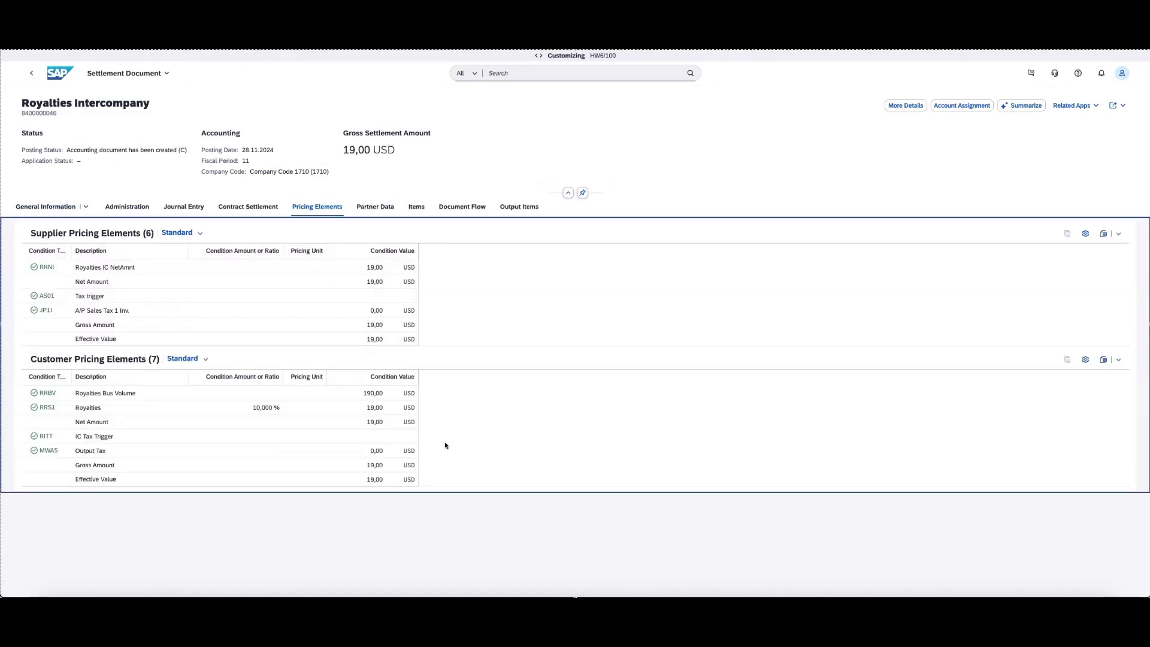
{"action": "left_click", "coordinate": [461, 210]}
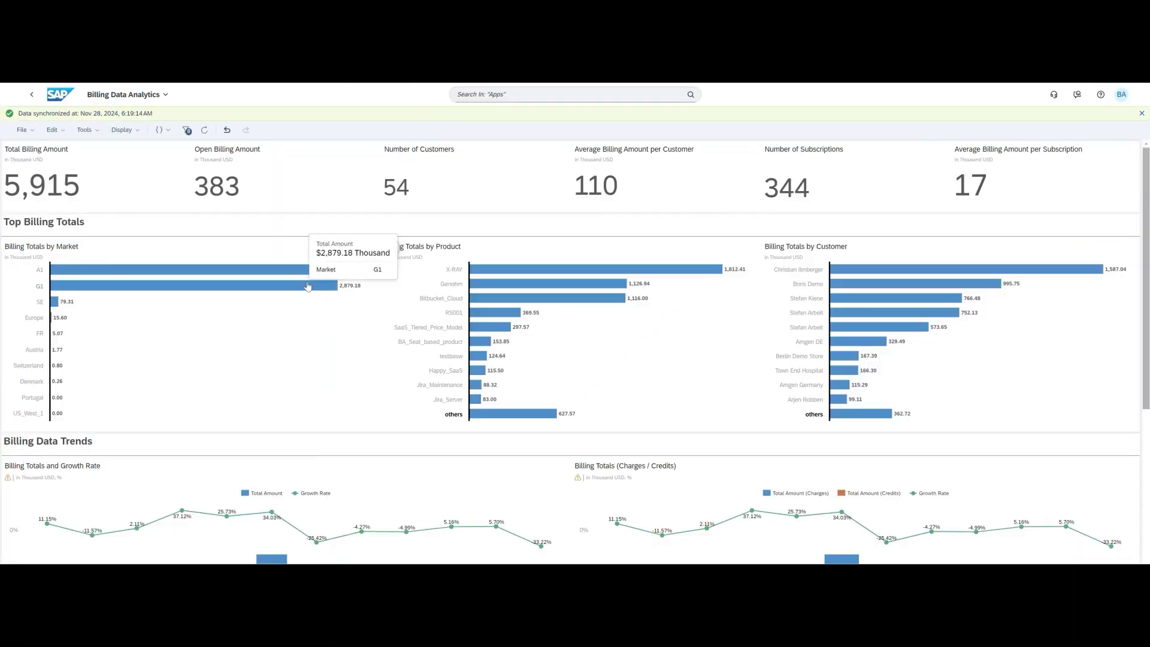
Step: Filter billing analytics to market G1, product X-RAY and the top customer, then view Billing Data Trends
{"action": "left_click", "coordinate": [307, 286]}
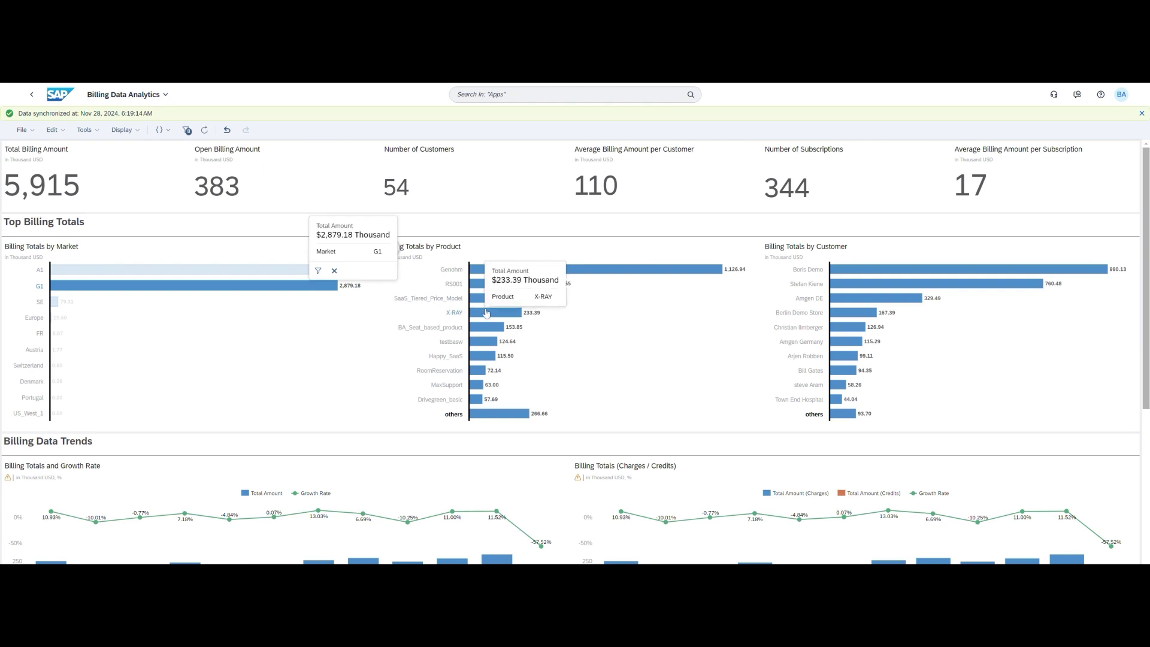
{"action": "left_click", "coordinate": [508, 313]}
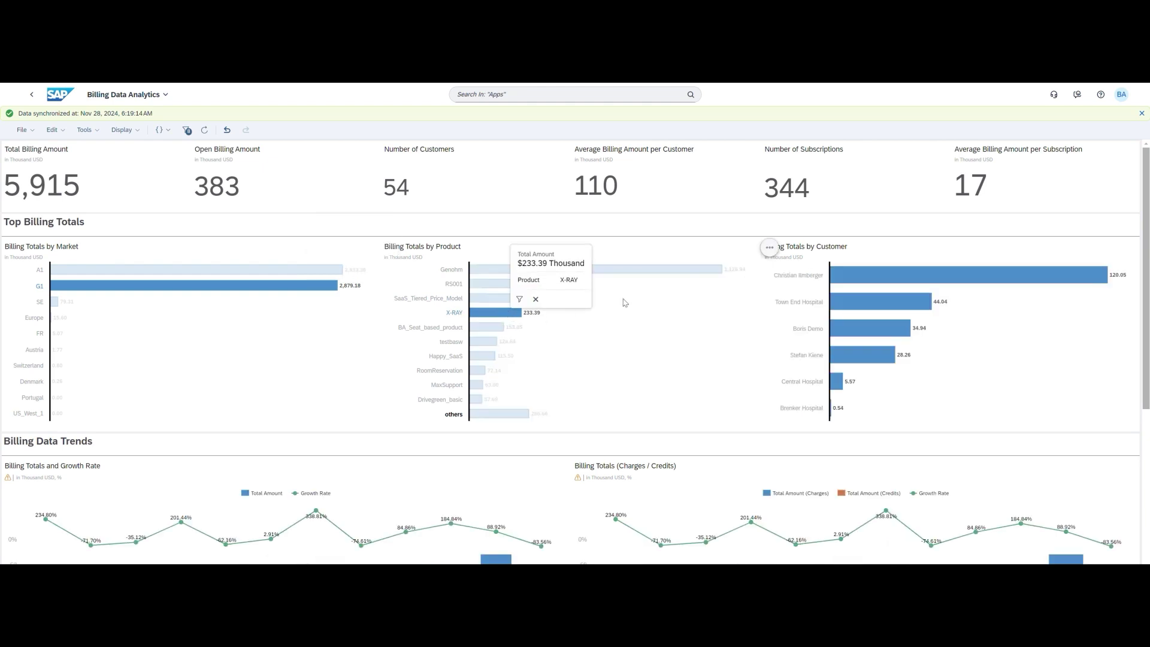
{"action": "left_click", "coordinate": [881, 276]}
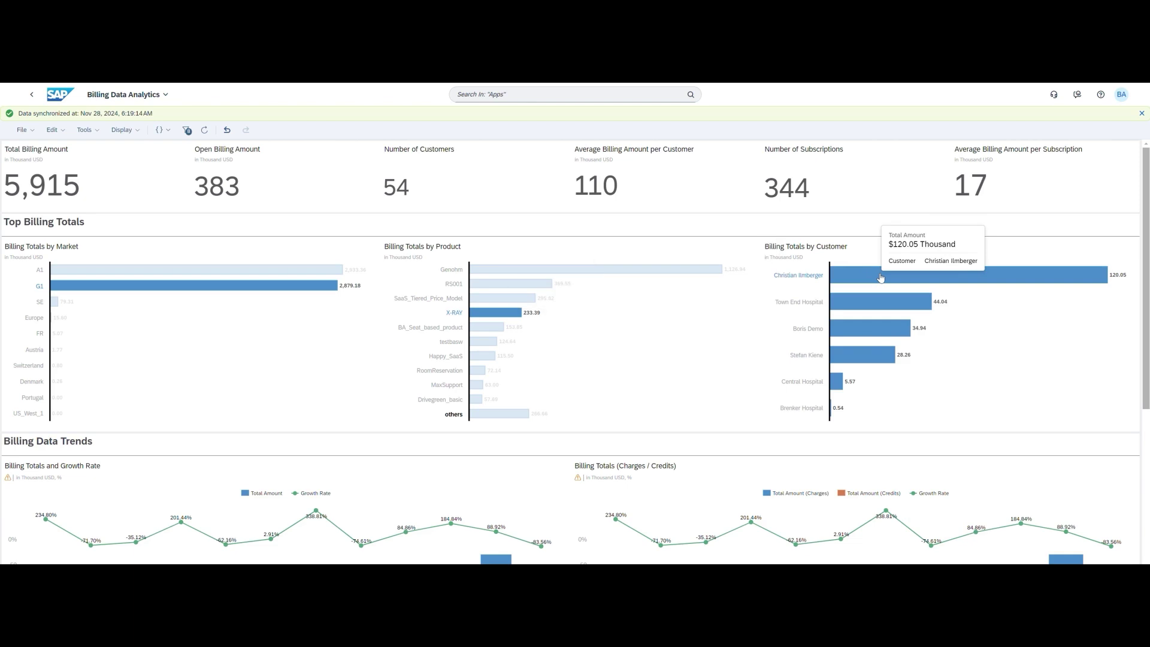
{"action": "left_click_drag", "start_coordinate": [1147, 307], "coordinate": [1149, 485]}
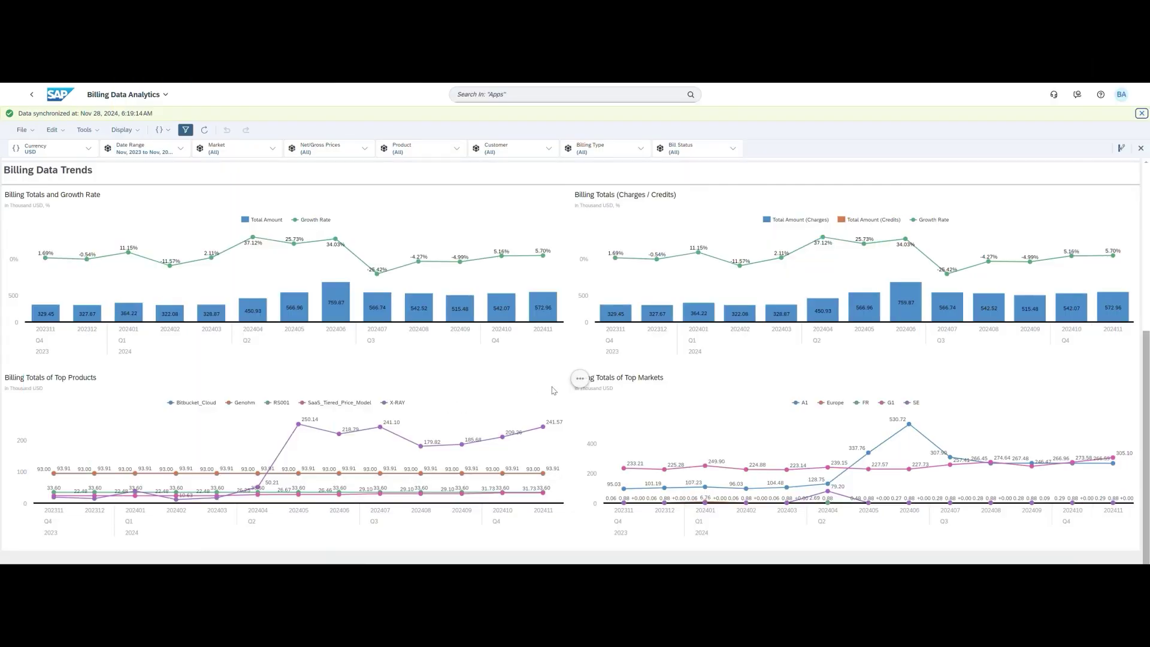
Step: Change the Top Products chart's Rank > Product > Top N setting to Bottom 25 and apply
{"action": "left_click", "coordinate": [580, 379]}
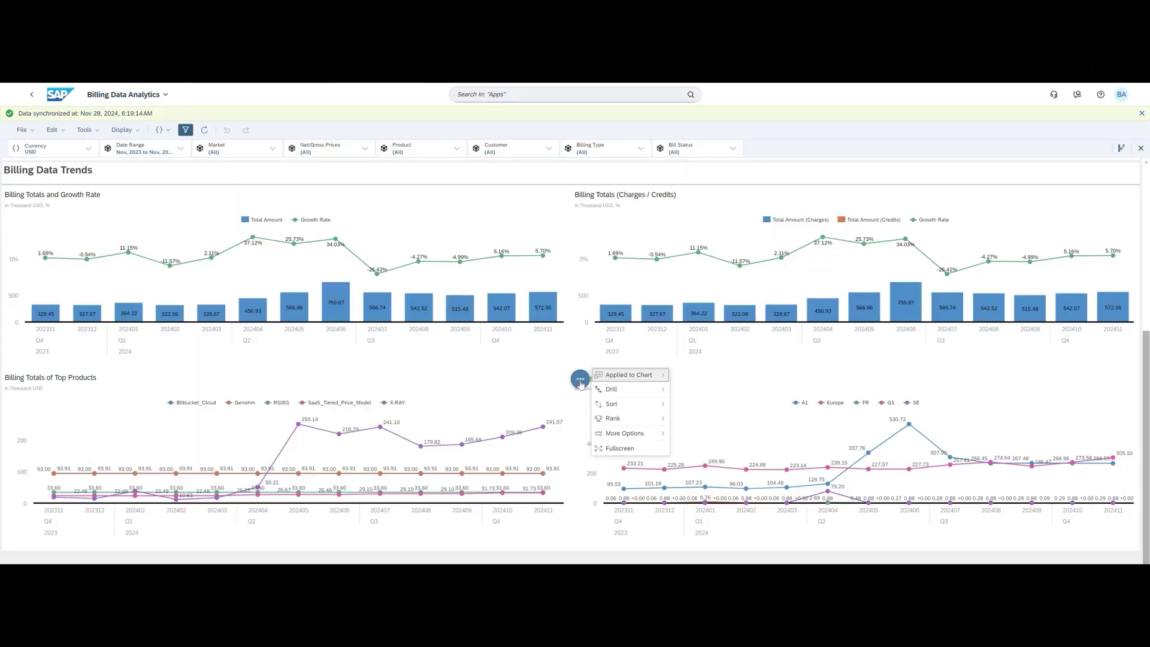
{"action": "mouse_move", "coordinate": [642, 419]}
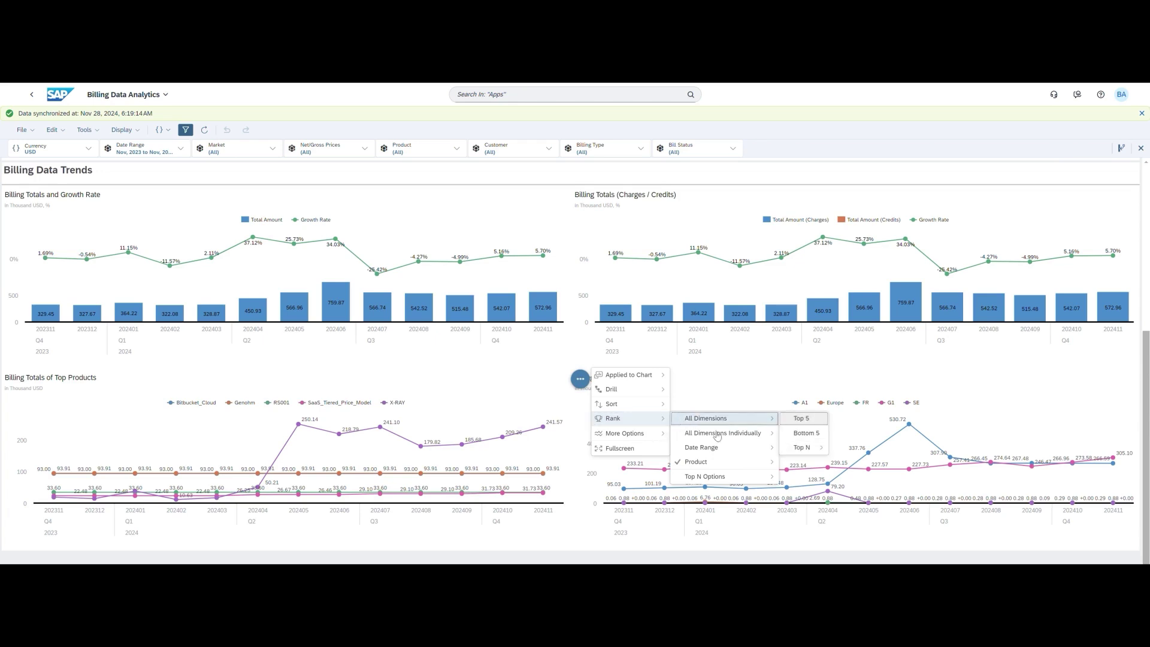
{"action": "mouse_move", "coordinate": [770, 465]}
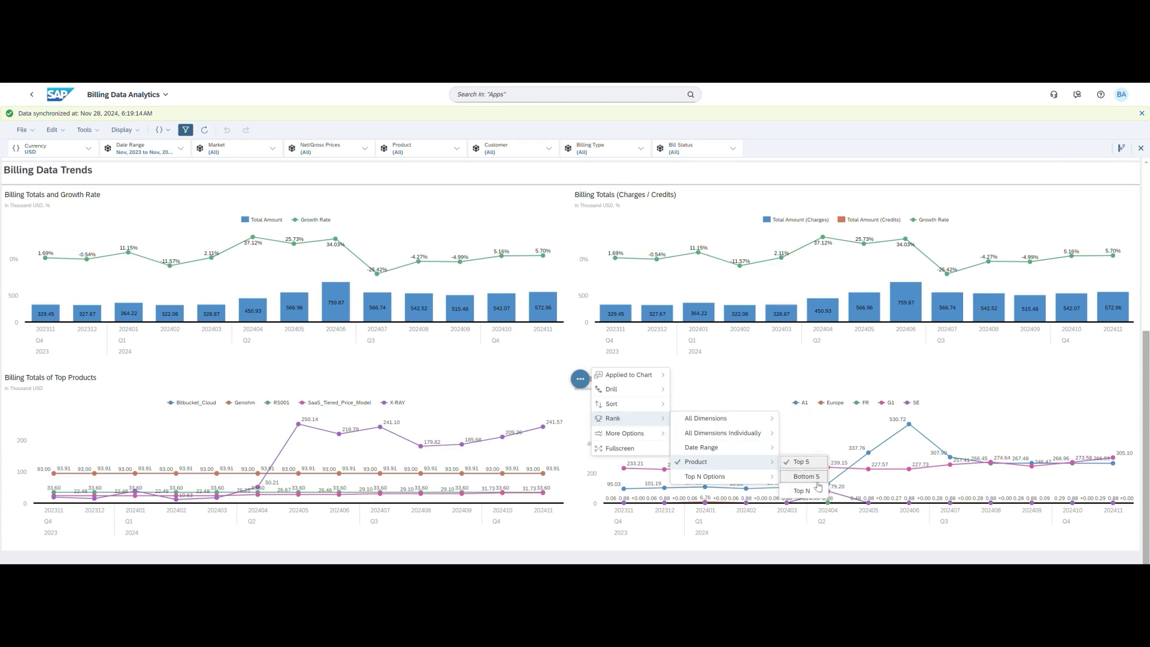
{"action": "mouse_move", "coordinate": [806, 491]}
{"action": "left_click", "coordinate": [853, 465]}
{"action": "type", "text": "10"}
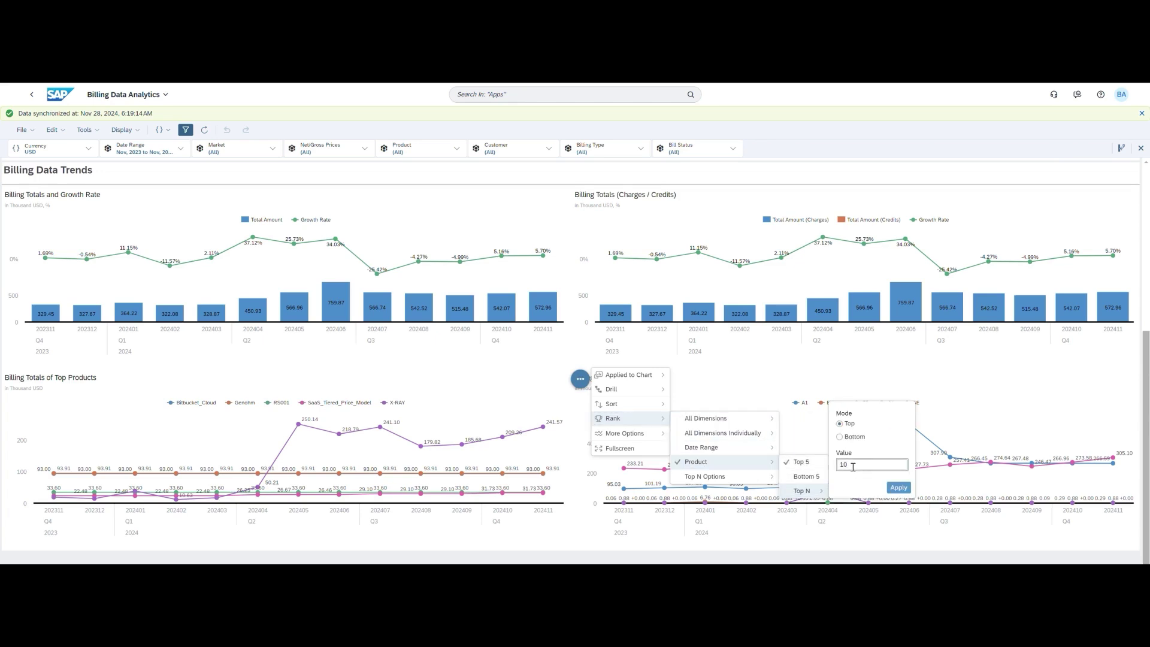
{"action": "key", "text": "BackSpace"}
{"action": "key", "text": "BackSpace"}
{"action": "type", "text": "25"}
{"action": "left_click", "coordinate": [840, 438]}
{"action": "left_click", "coordinate": [898, 488]}
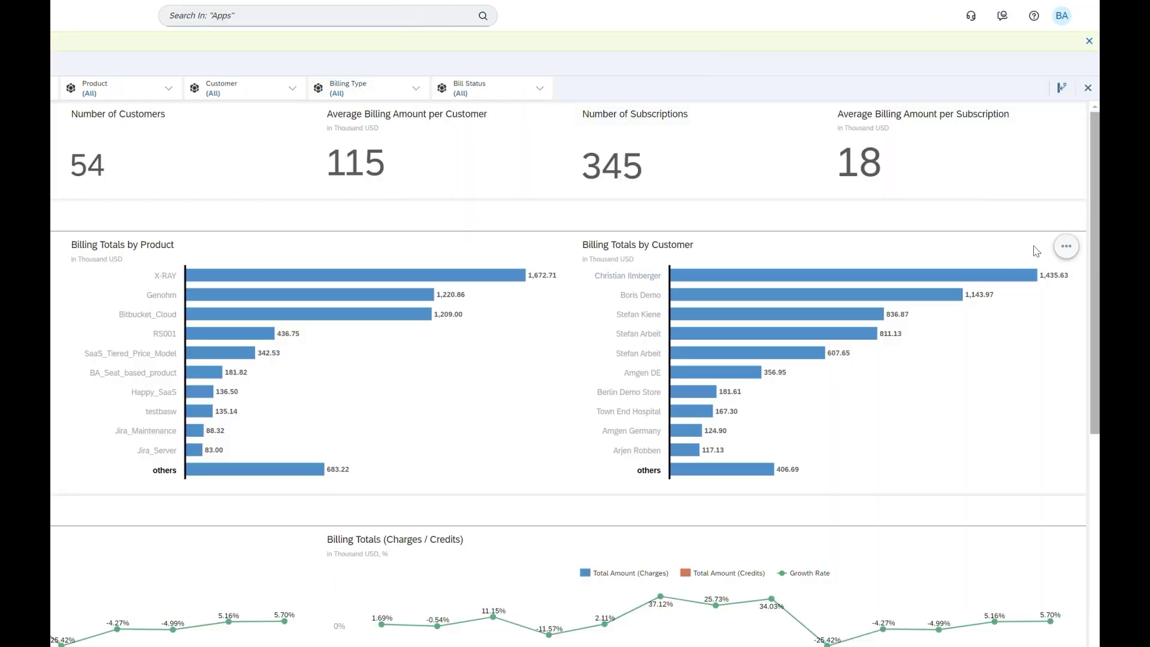
Step: Set the Billing Totals by Customer ranking to the bottom 10 customers
{"action": "left_click", "coordinate": [1065, 245]}
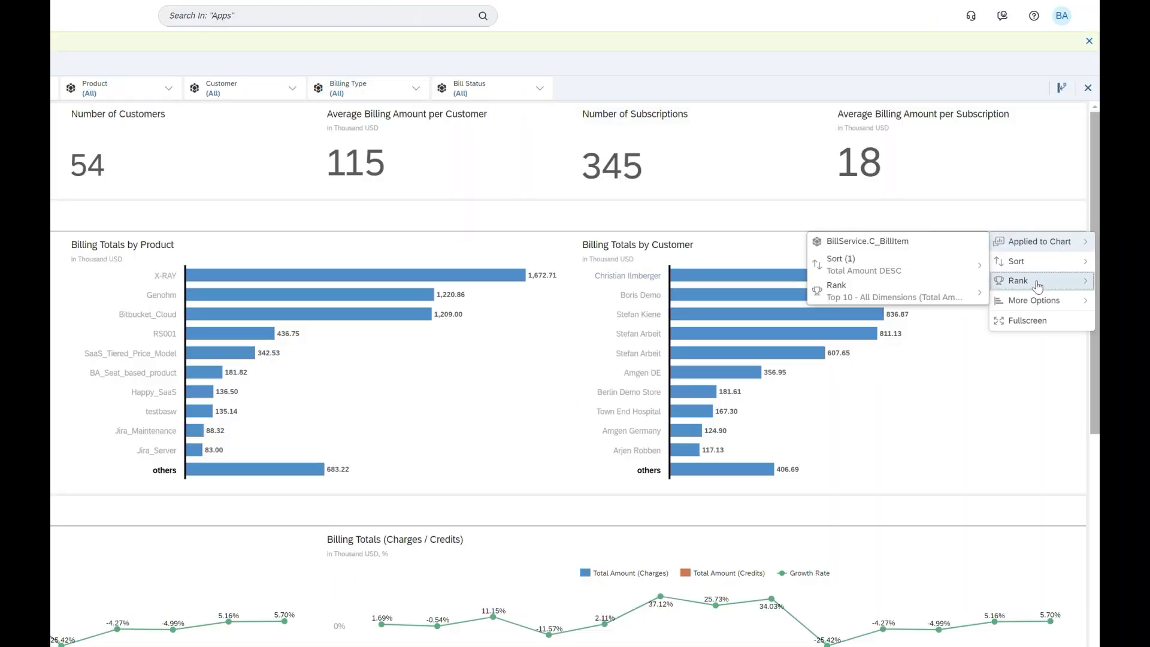
{"action": "mouse_move", "coordinate": [1032, 283]}
{"action": "mouse_move", "coordinate": [917, 320]}
{"action": "mouse_move", "coordinate": [883, 343]}
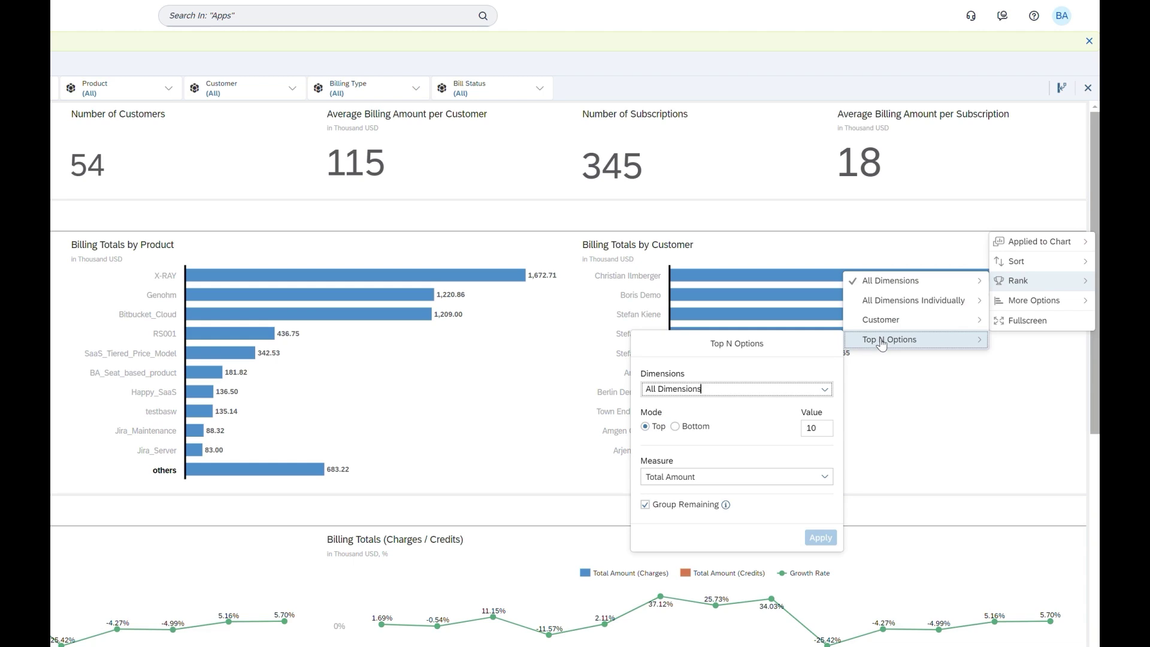
{"action": "left_click", "coordinate": [675, 428]}
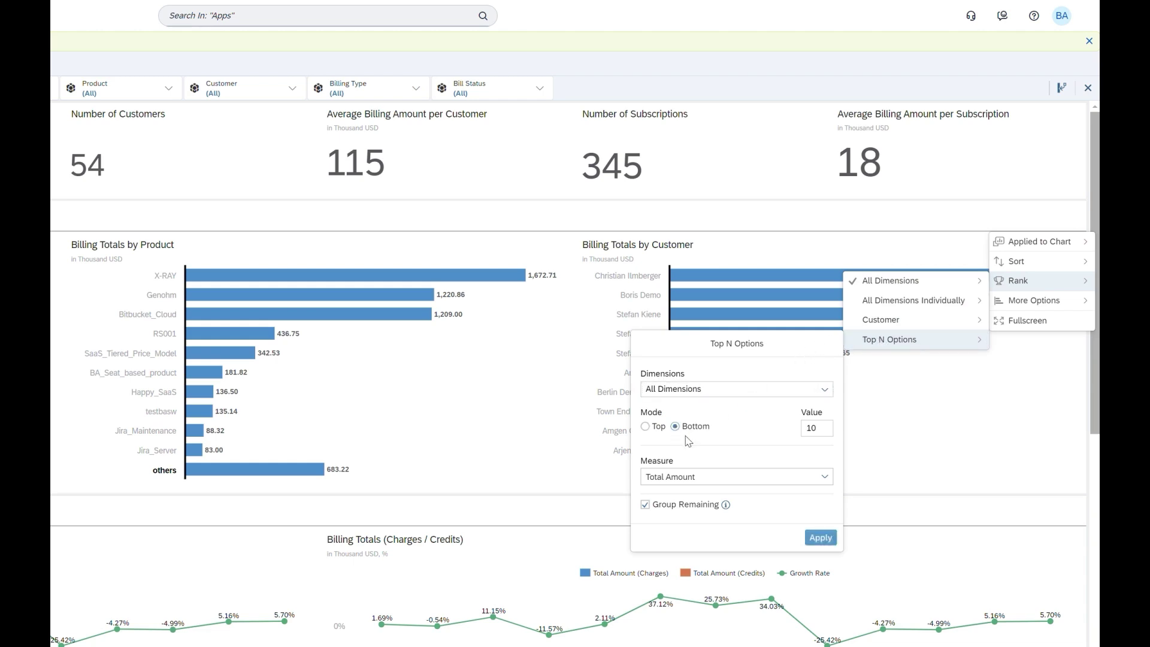
{"action": "left_click", "coordinate": [820, 538]}
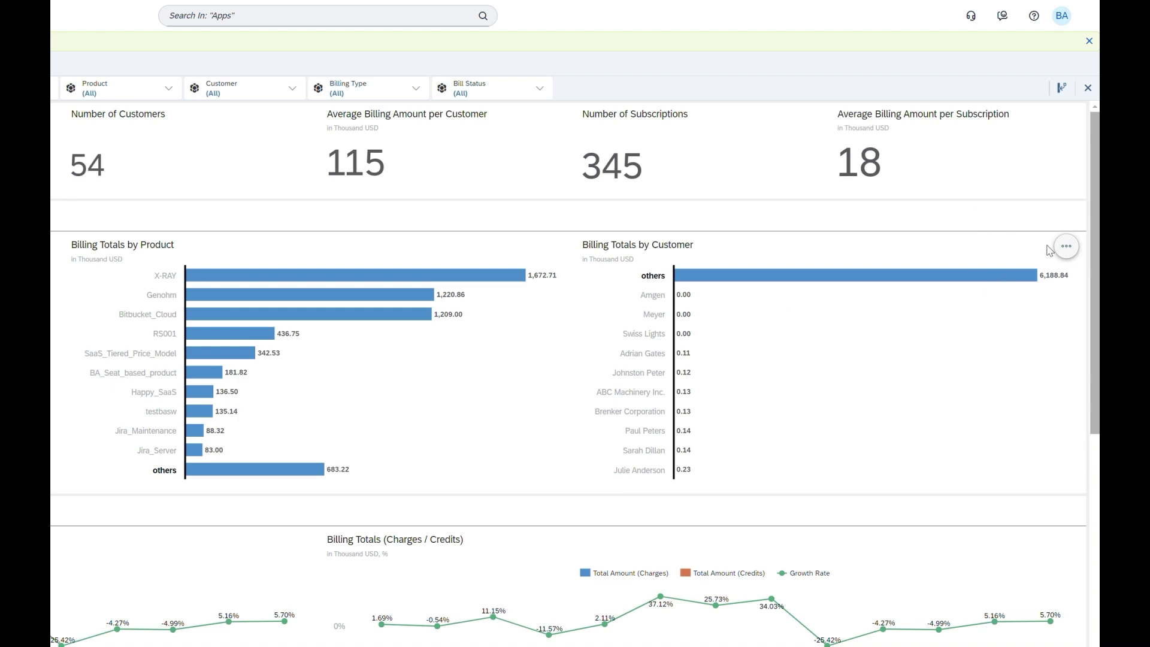
Step: Reopen the customer chart's Rank > Top N options to edit the customer count
{"action": "left_click", "coordinate": [1067, 246]}
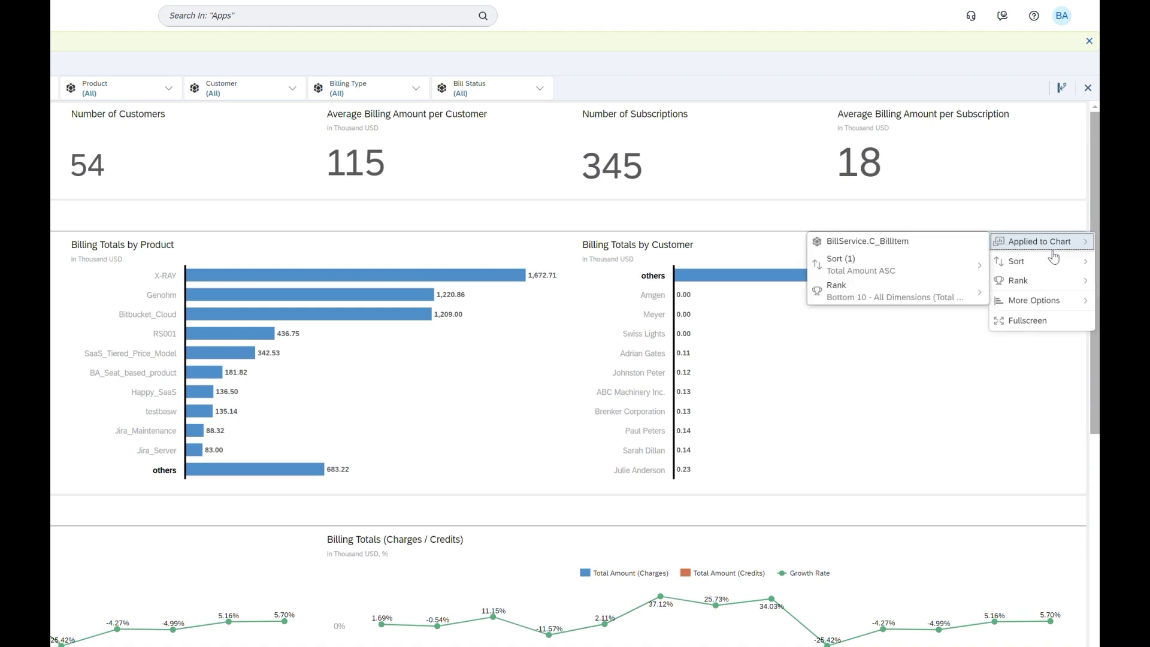
{"action": "mouse_move", "coordinate": [1018, 281]}
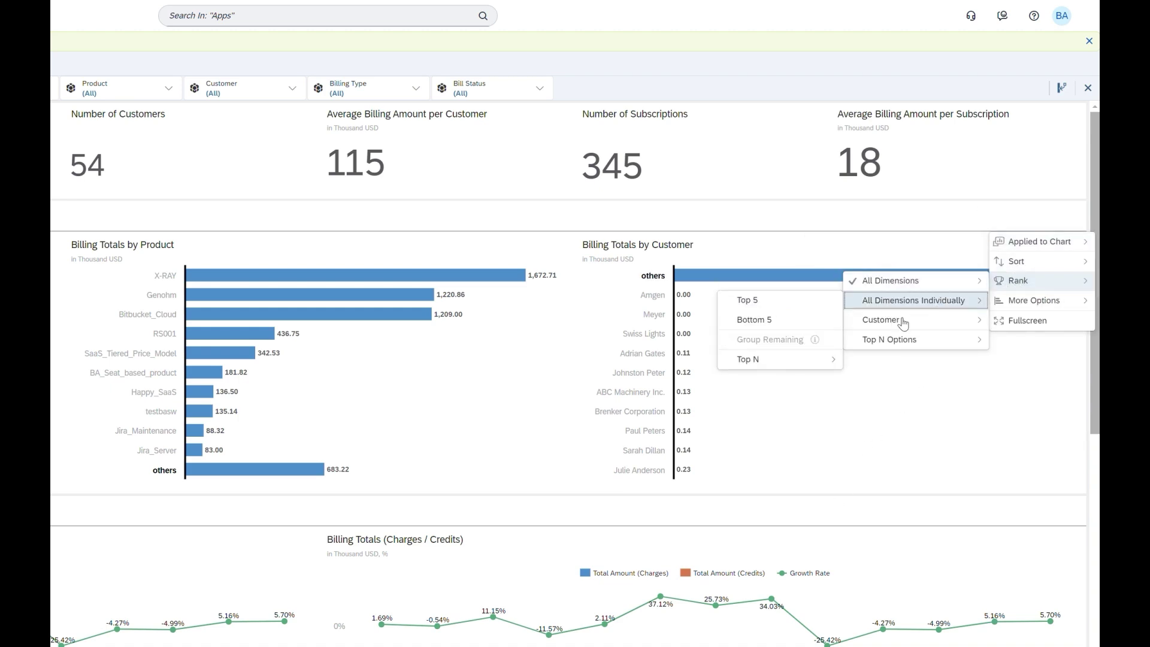
{"action": "mouse_move", "coordinate": [887, 321]}
{"action": "mouse_move", "coordinate": [763, 388]}
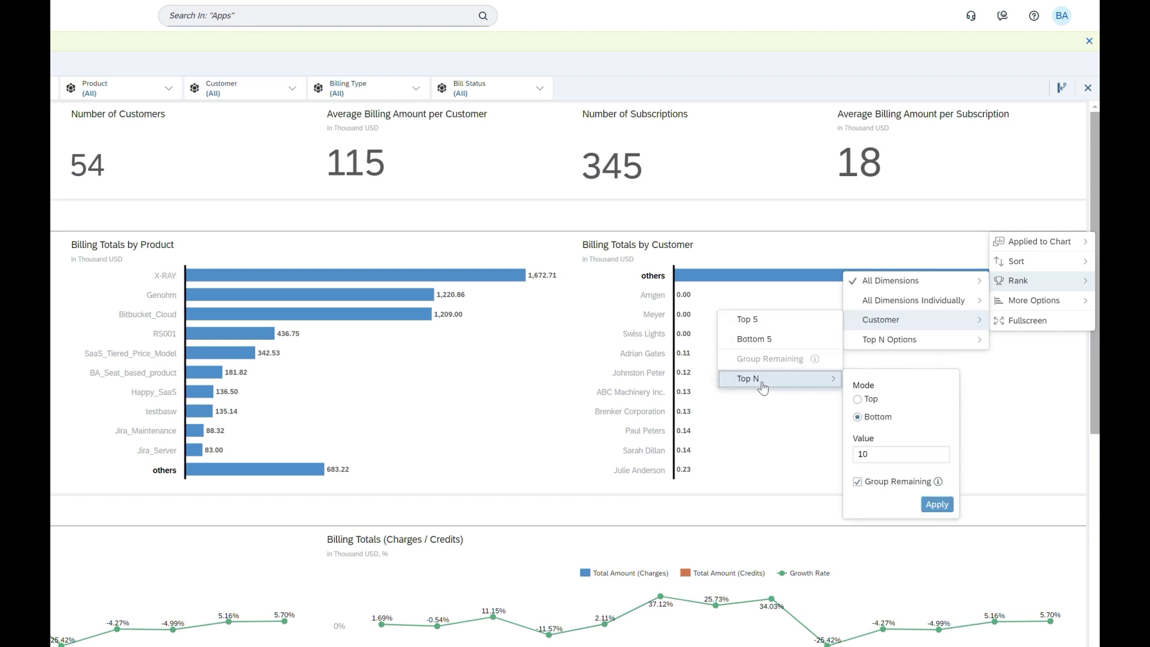
{"action": "left_click", "coordinate": [877, 452]}
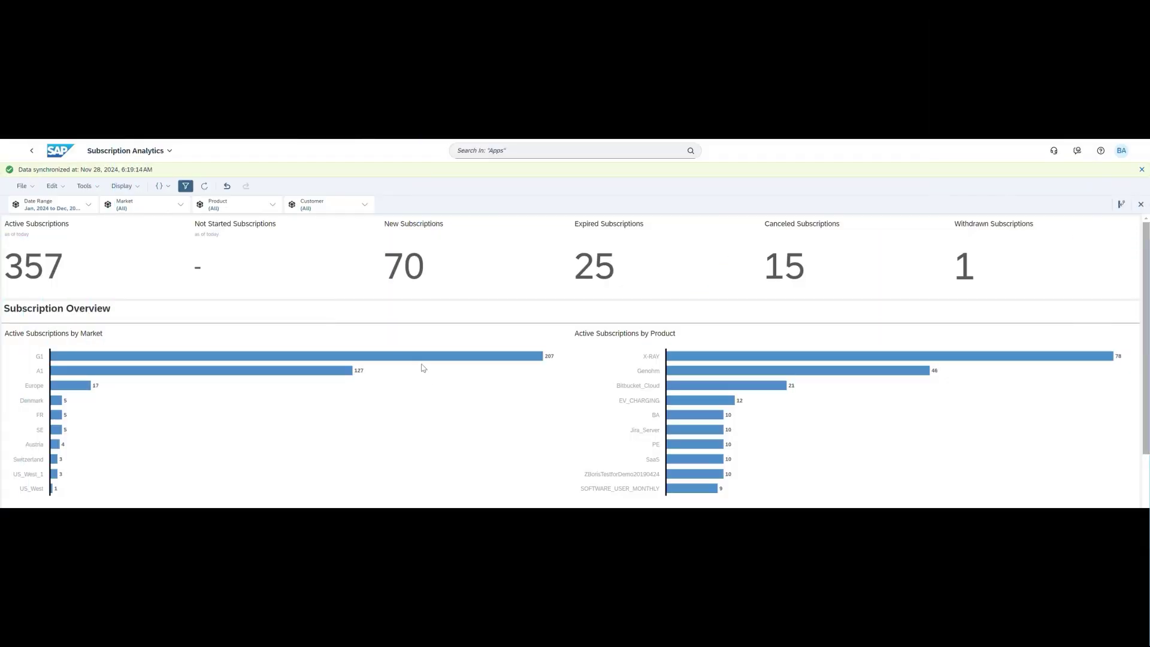
Step: Focus active subscriptions on market G1, then drill into product X-RAY with 32 subscriptions
{"action": "left_click", "coordinate": [414, 357]}
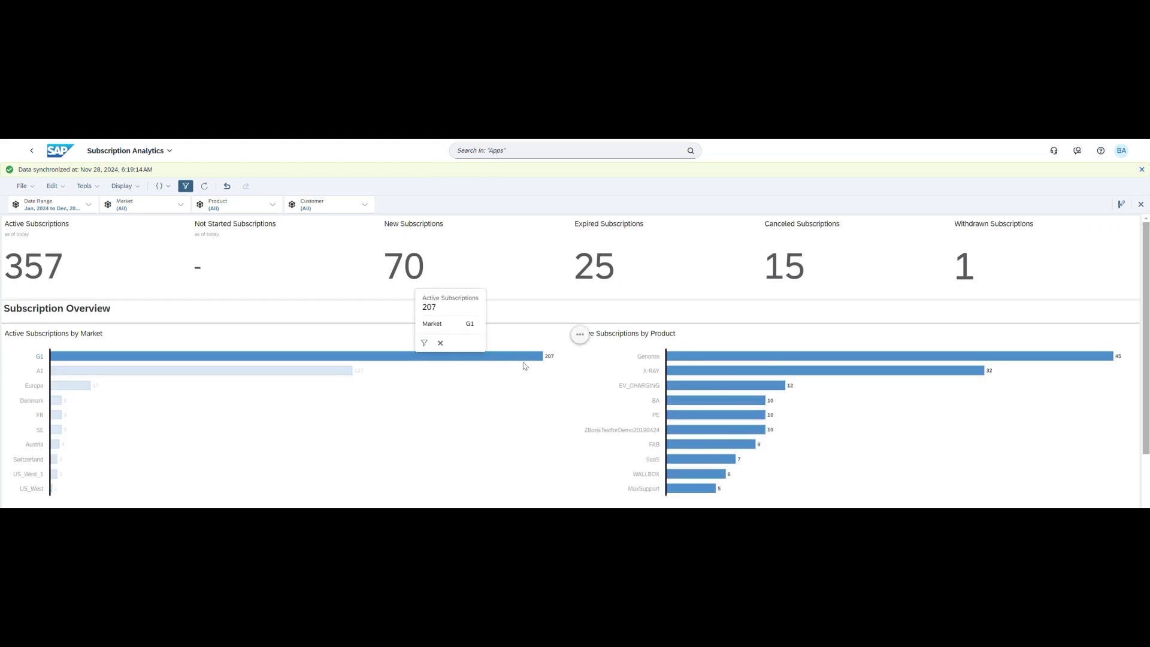
{"action": "left_click", "coordinate": [690, 371]}
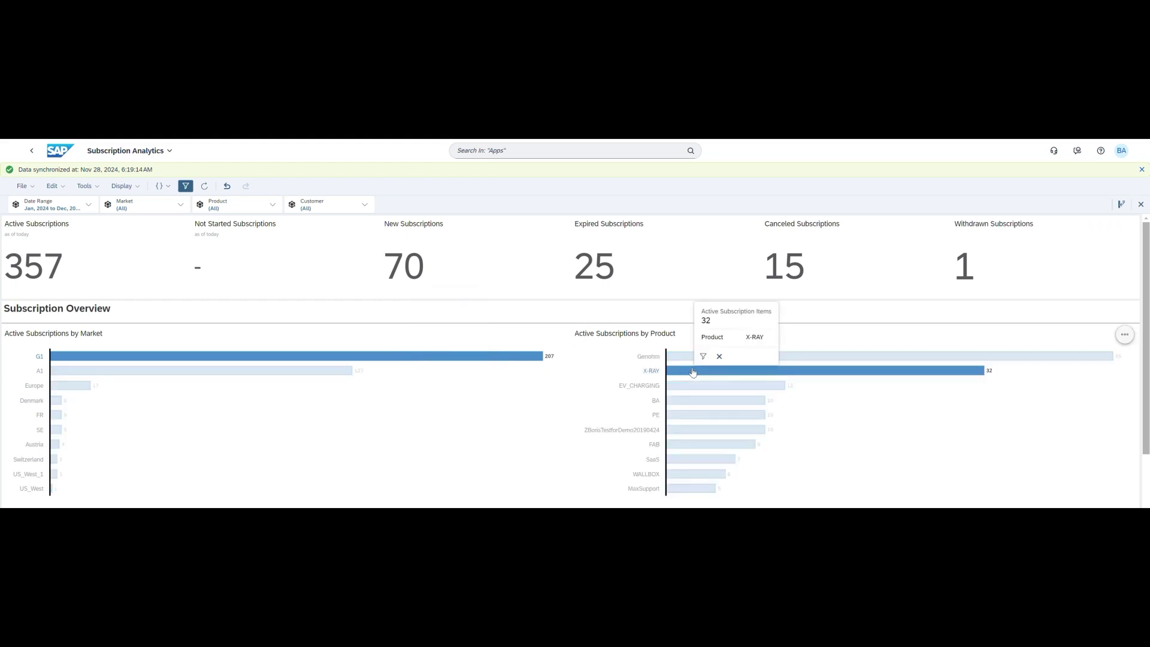